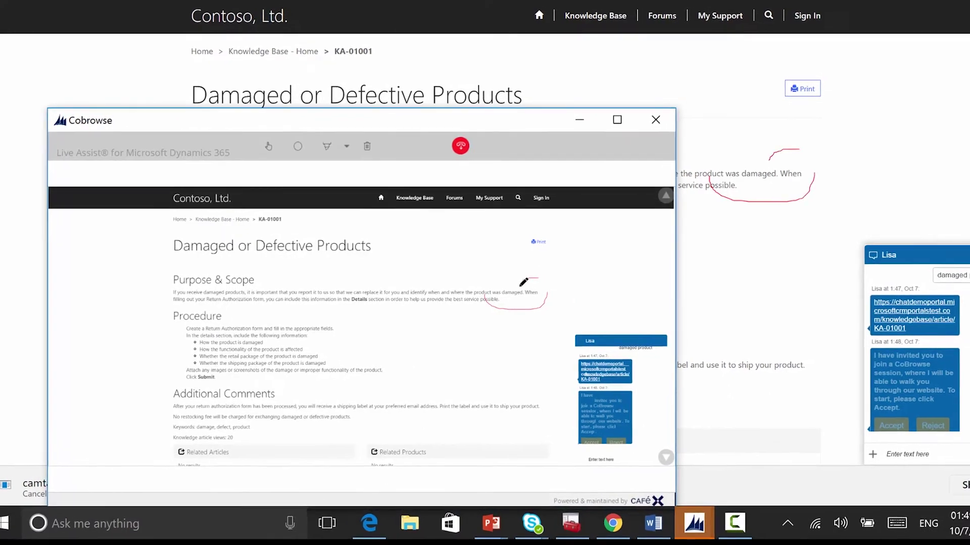
Highlight 'ship your product' on the shared article, then switch to the pointer tool
left_click(347, 146)
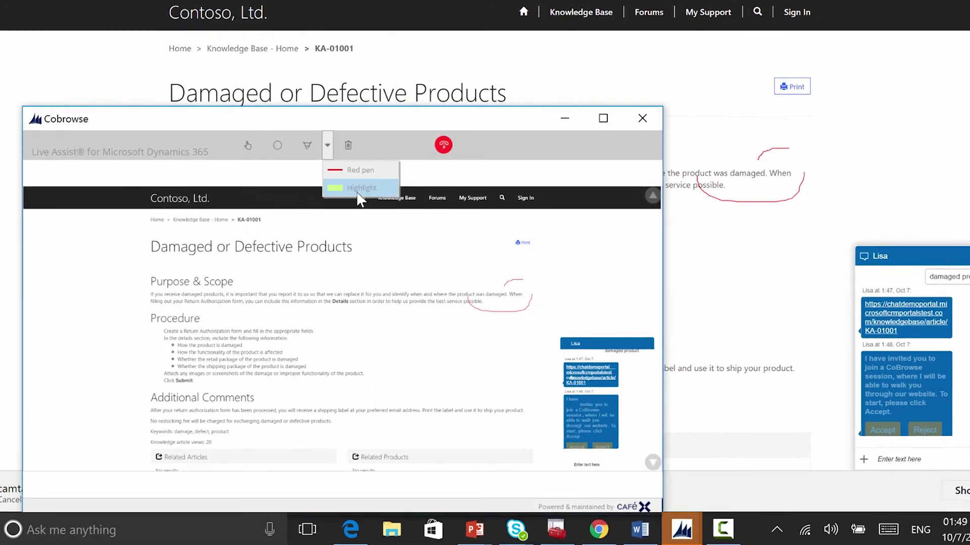
left_click(357, 190)
left_click_drag(462, 411, 523, 412)
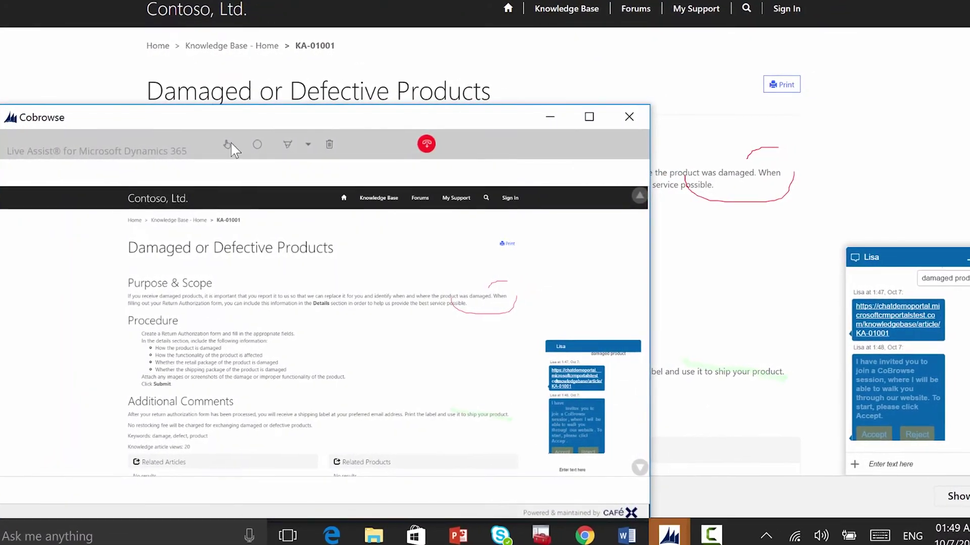
left_click(257, 144)
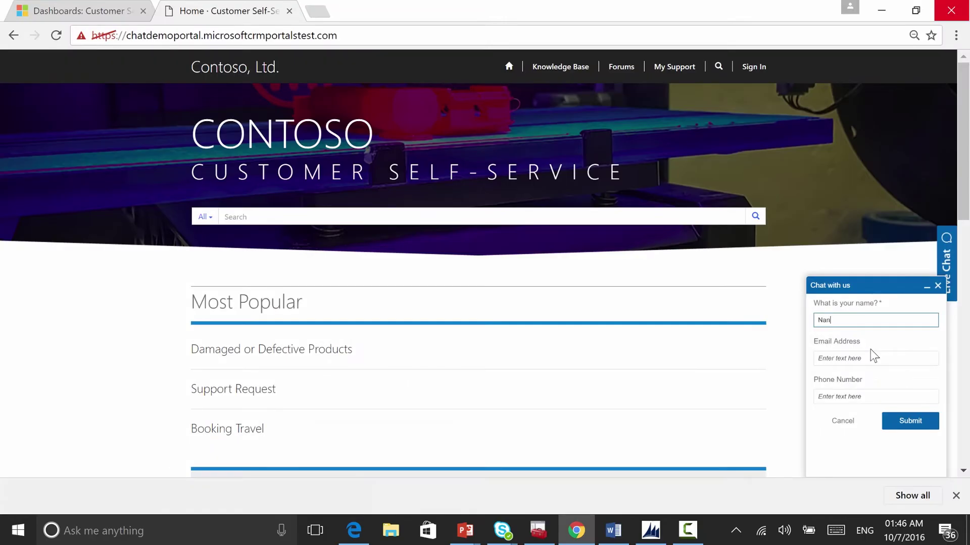
type("cy")
Submit the Chat with us form to request a live support agent
left_click(903, 424)
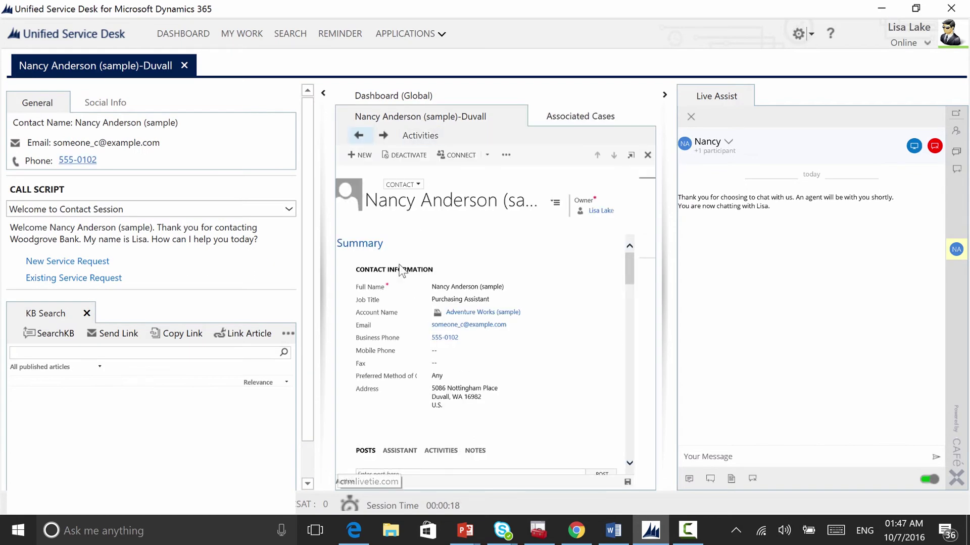
Review Nancy's associated cases and send her the chat greeting 'Hi nancy'
left_click(582, 122)
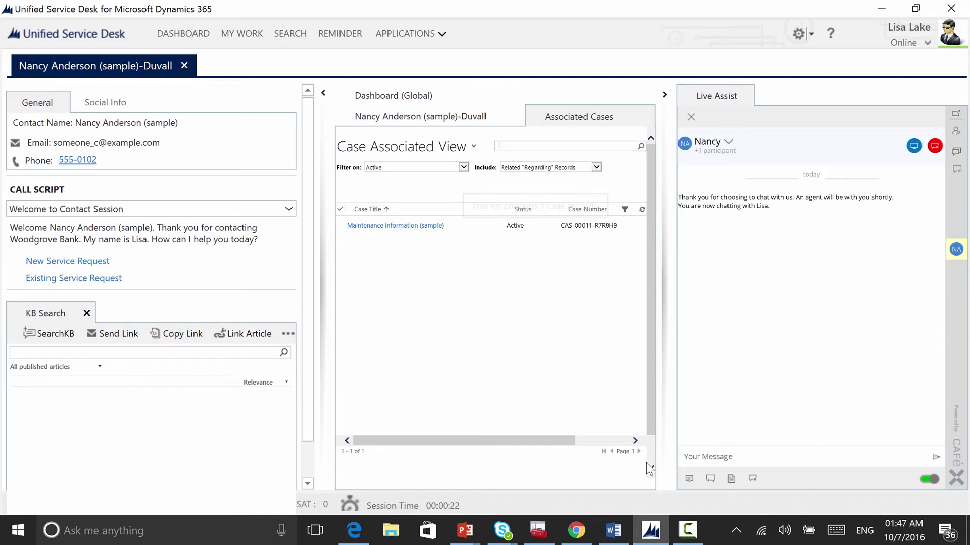
left_click(724, 455)
type("Hi nancy")
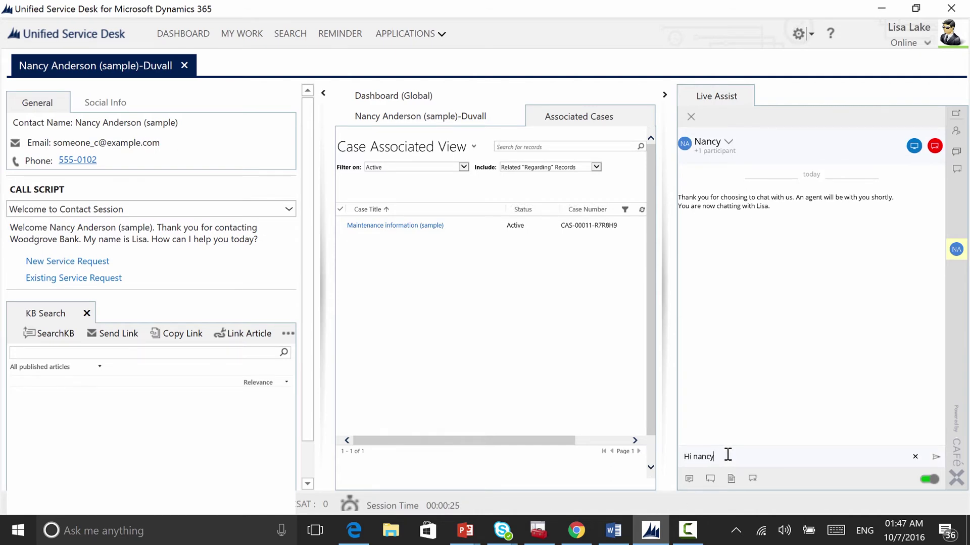
key("Return")
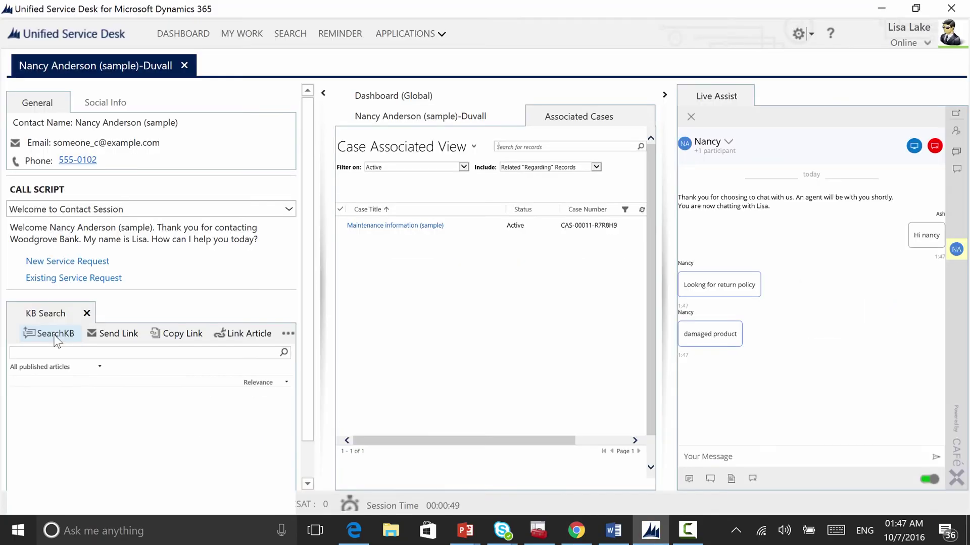
Search the KB for 'damaged product' and send the Damaged or Defective Products link to chat
left_click(53, 334)
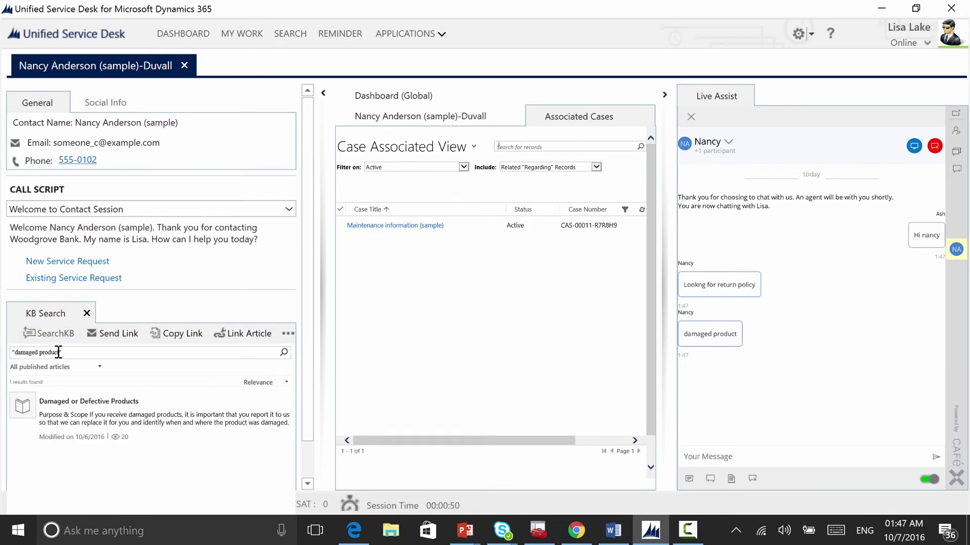
left_click(90, 426)
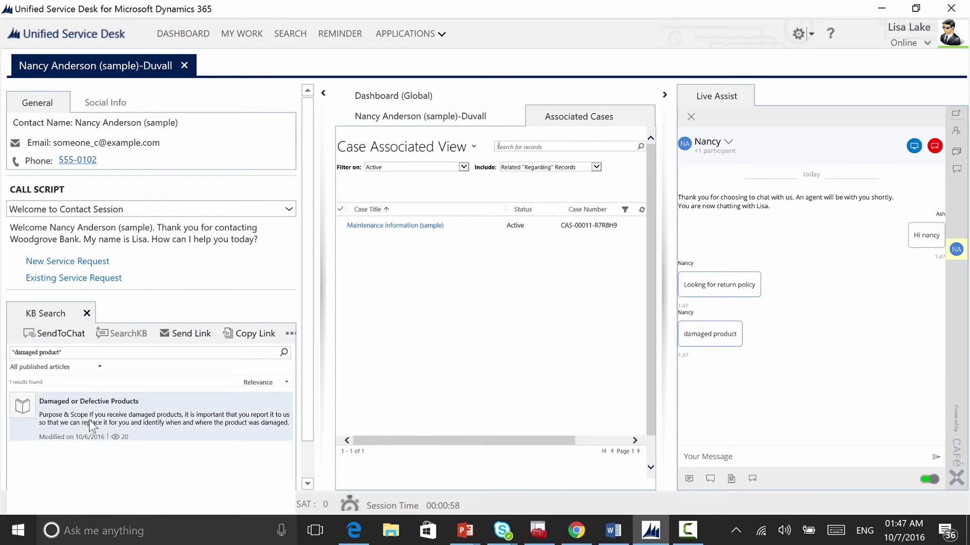
left_click(53, 334)
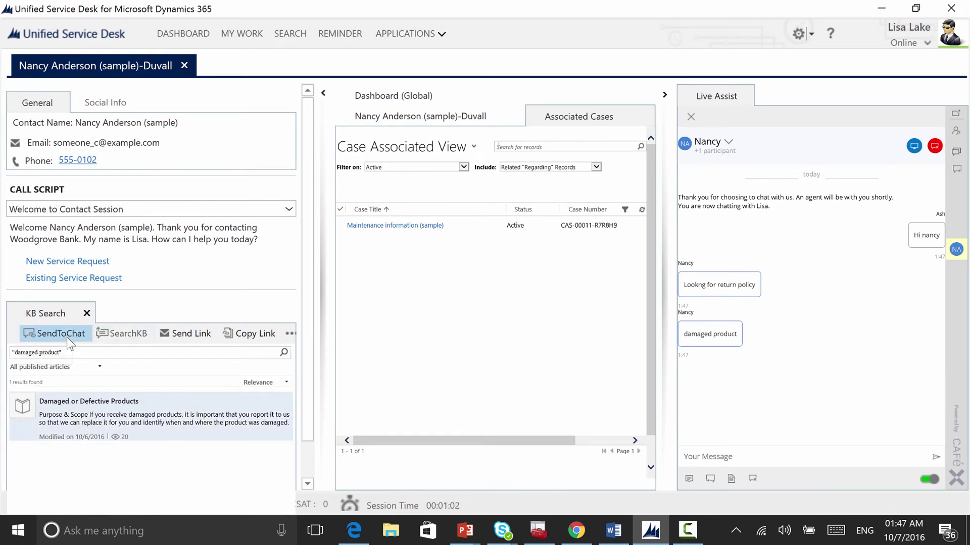
left_click(934, 456)
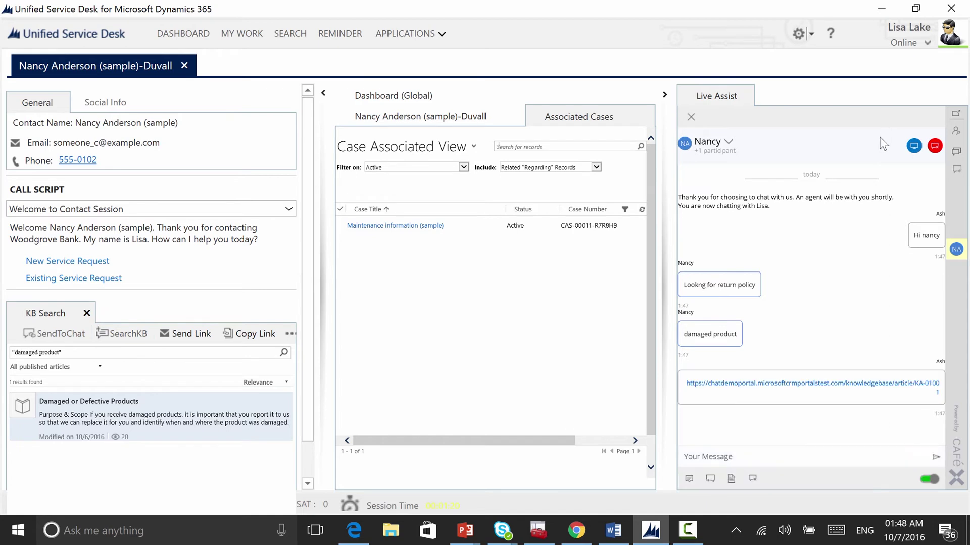
Start a co-browse session with Nancy and accept the invitation on the portal
left_click(915, 147)
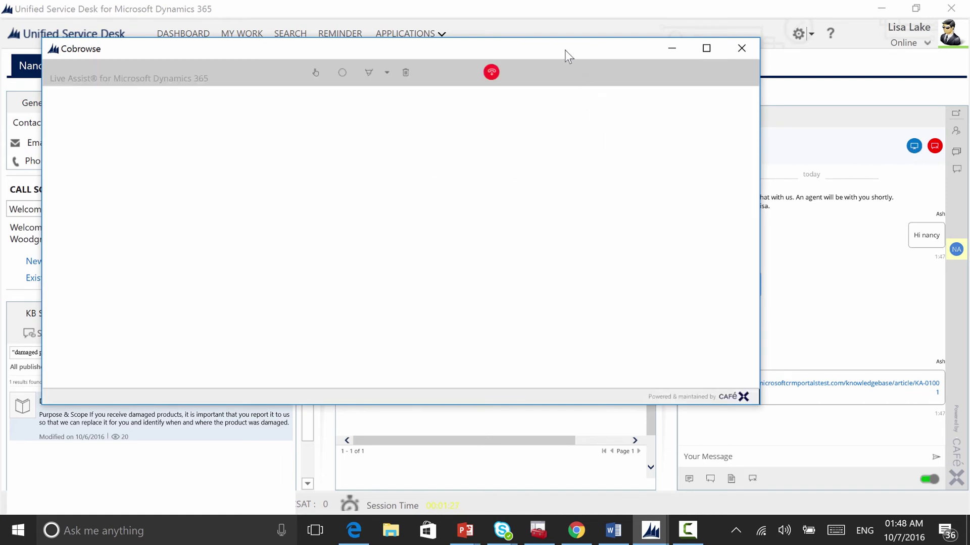
left_click_drag(564, 48, 566, 80)
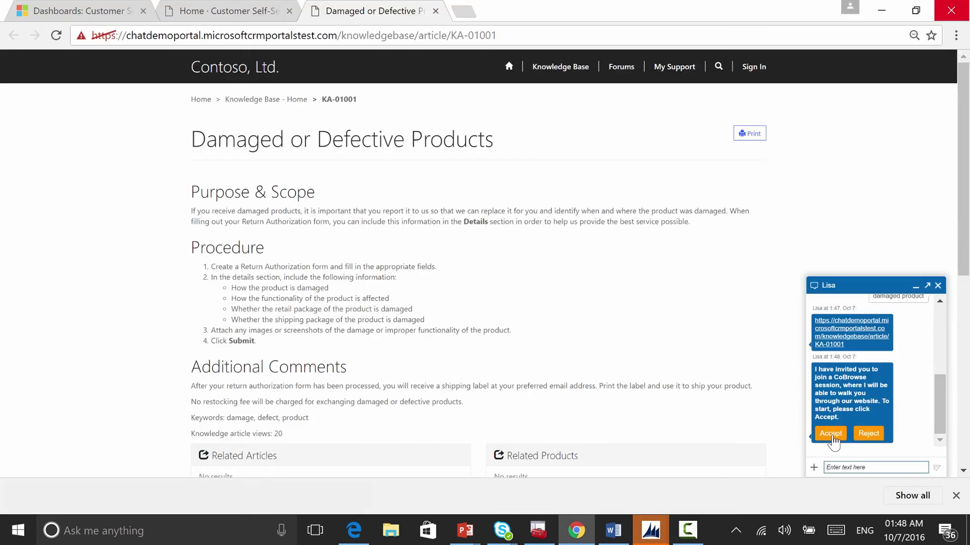
left_click(830, 433)
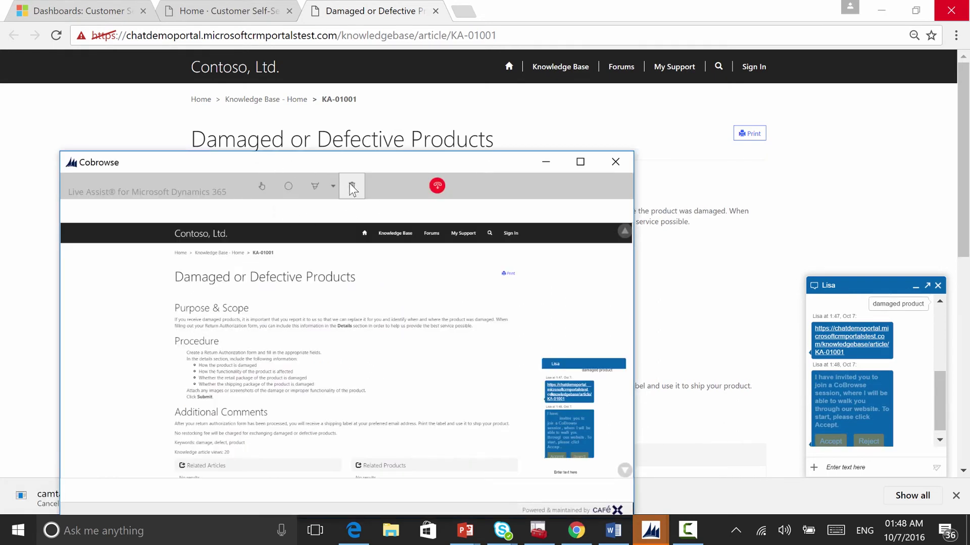
Draw a red pen stroke under 'service possible' in the shared article
left_click(336, 189)
left_click(362, 222)
mouse_move(459, 323)
left_mouse_down()
mouse_move(516, 320)
mouse_move(494, 310)
left_mouse_up()
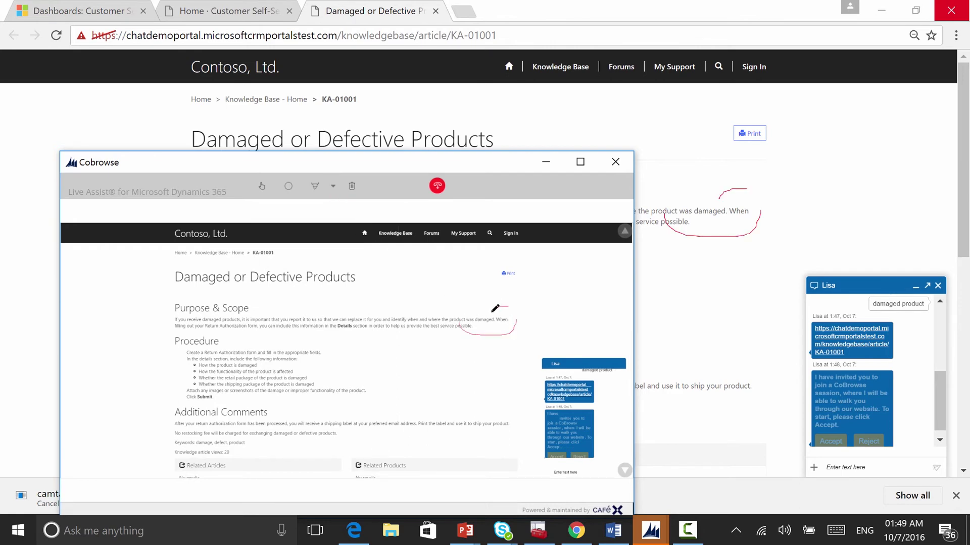
Return the portal to its home page, end co-browsing, and send the installation help request
left_click(333, 188)
left_click(362, 224)
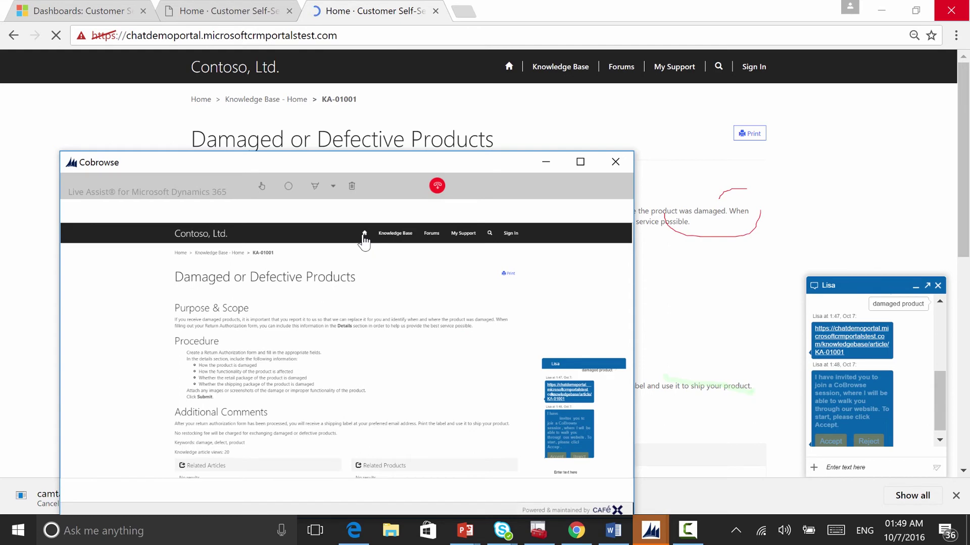
left_click(615, 161)
type("u")
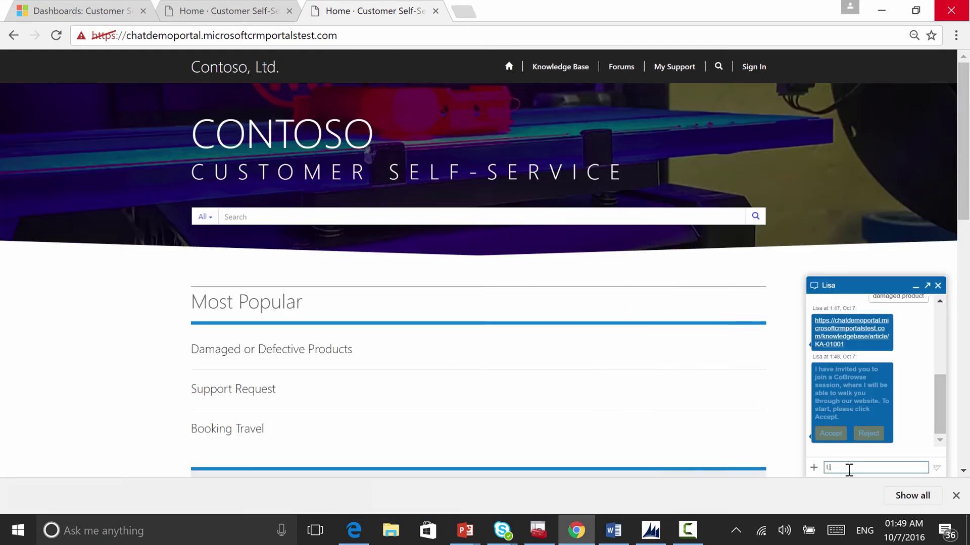
type("ooking")
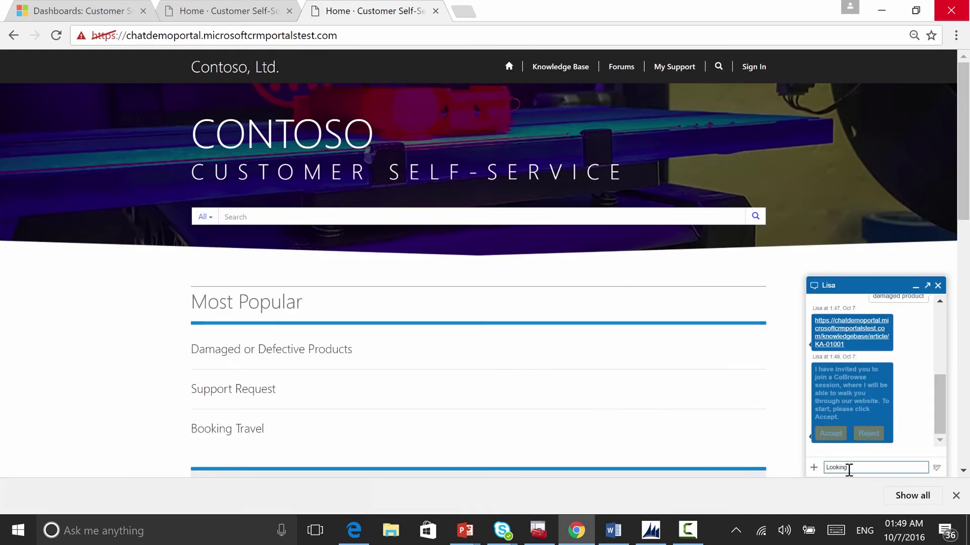
type(" for intallation help")
key("Return")
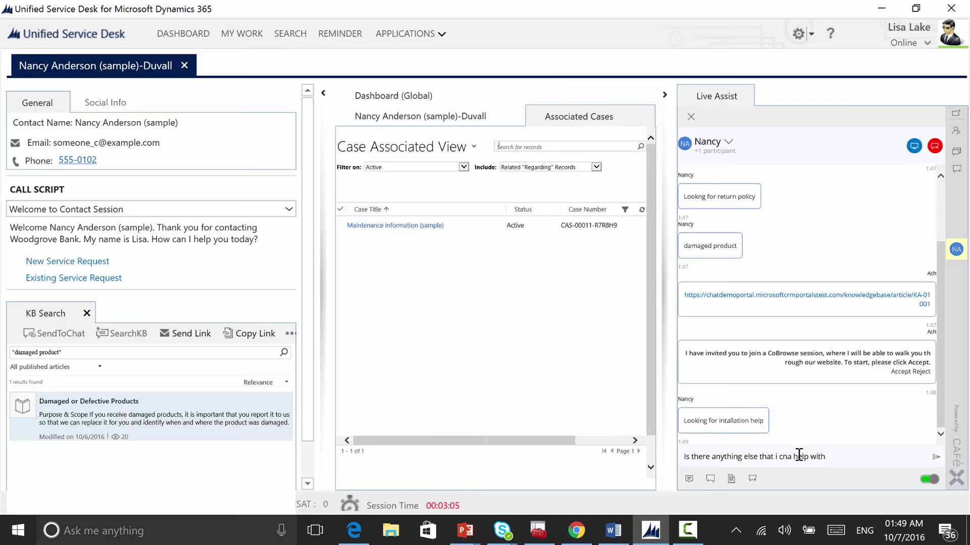
Find agent Amy in Agent Search and transfer Nancy's chat to her
left_click(710, 479)
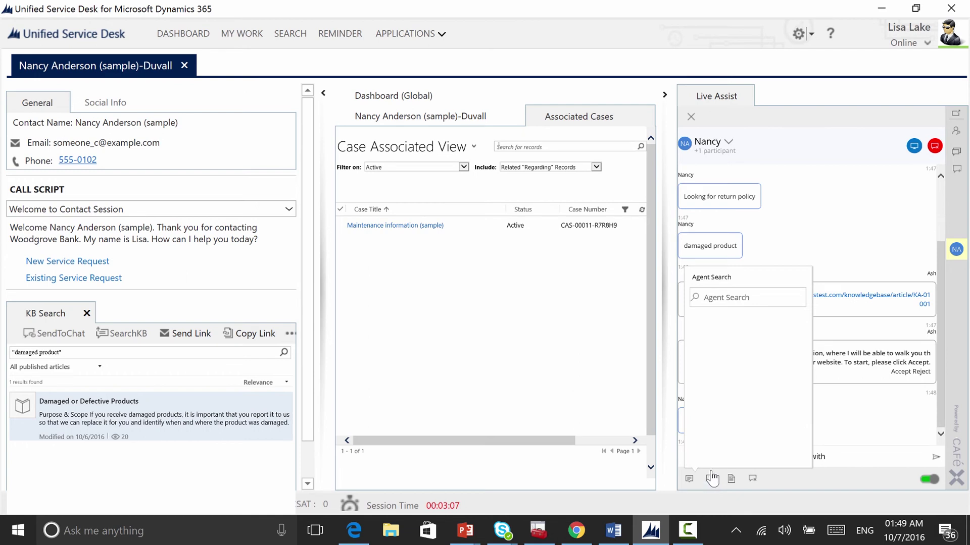
type("Am")
type("y")
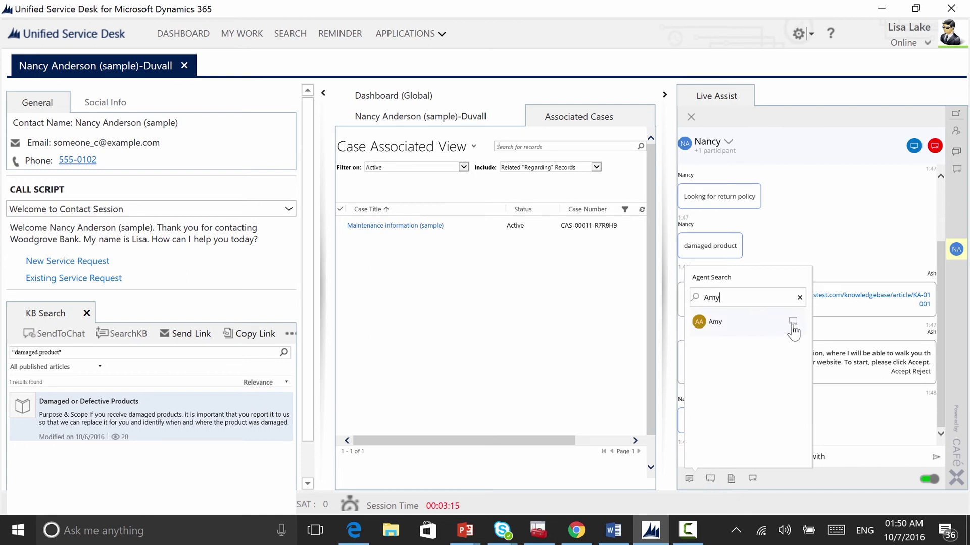
left_click(792, 326)
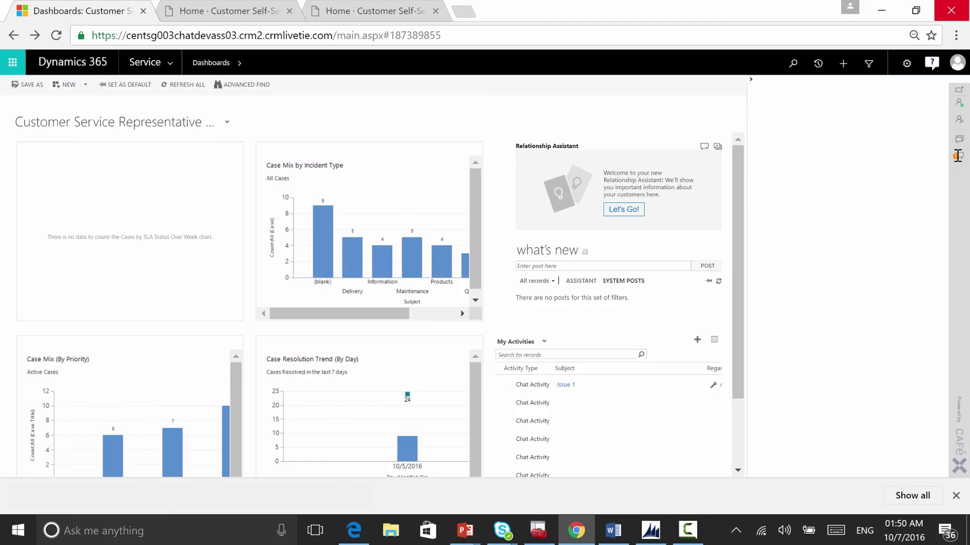
Open Nancy's incoming transferred chat from the Live Assist side bar
left_click(961, 160)
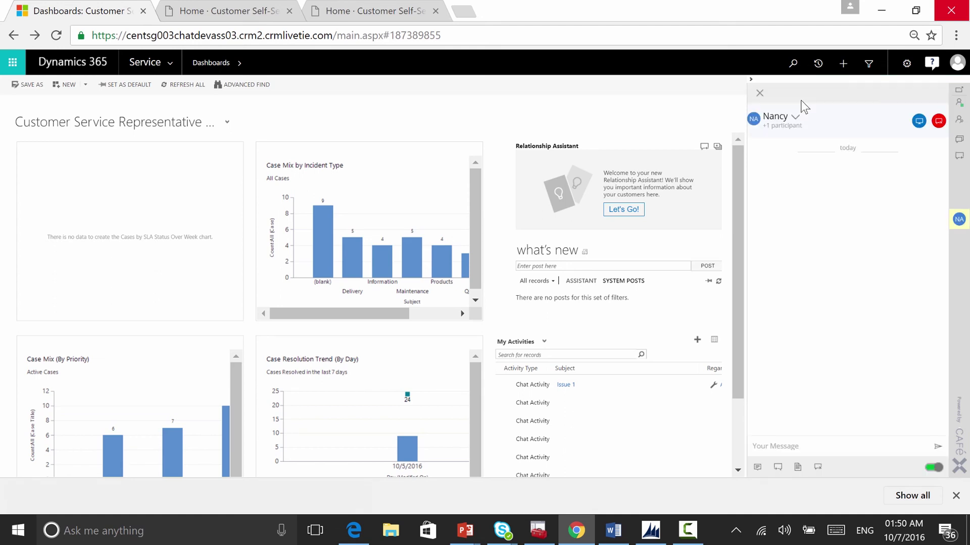